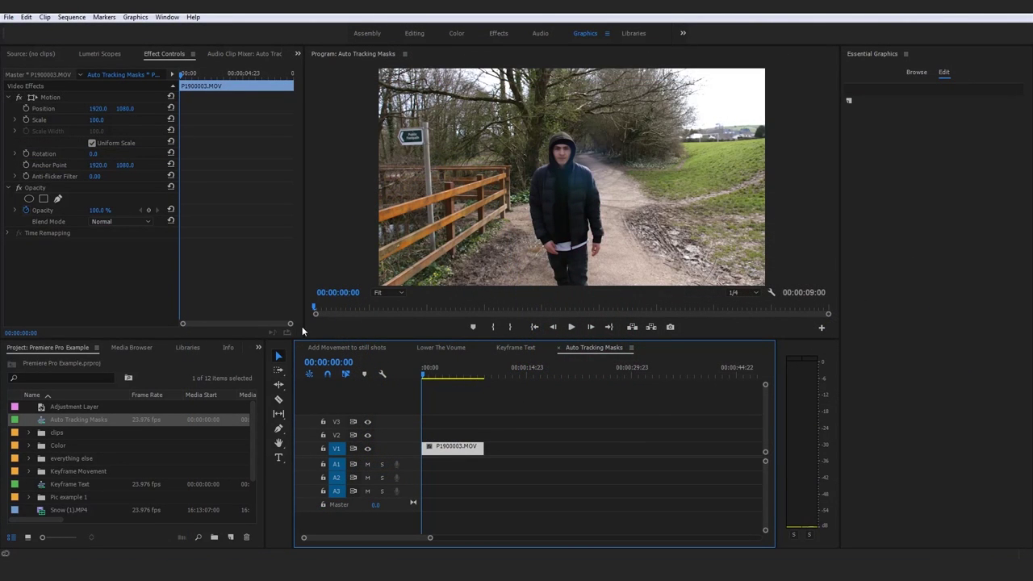
Step: Zoom the program preview to 100%, pan to the hooded man's face, and select Opacity
{"action": "left_click", "coordinate": [387, 292]}
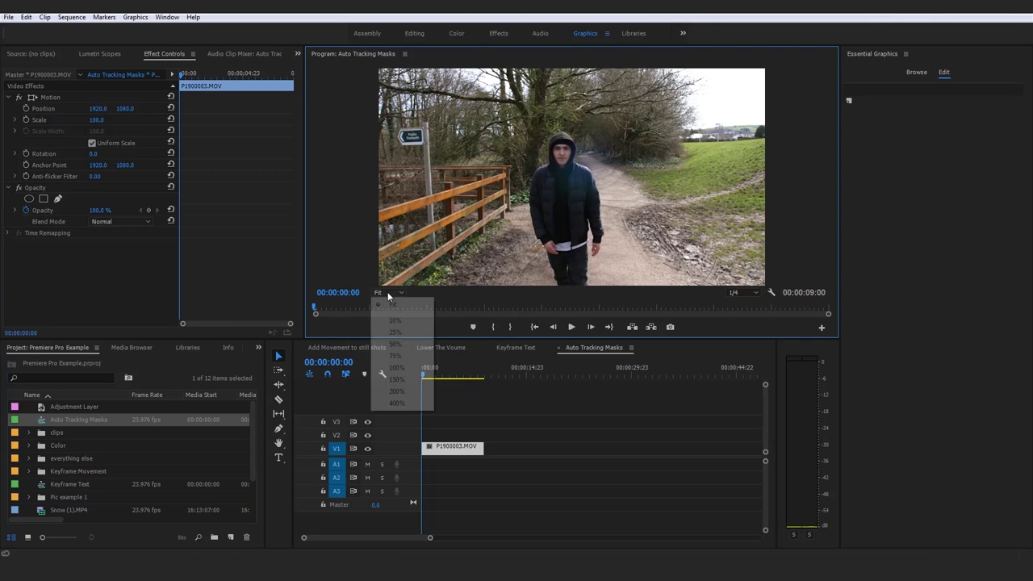
{"action": "left_click", "coordinate": [397, 368]}
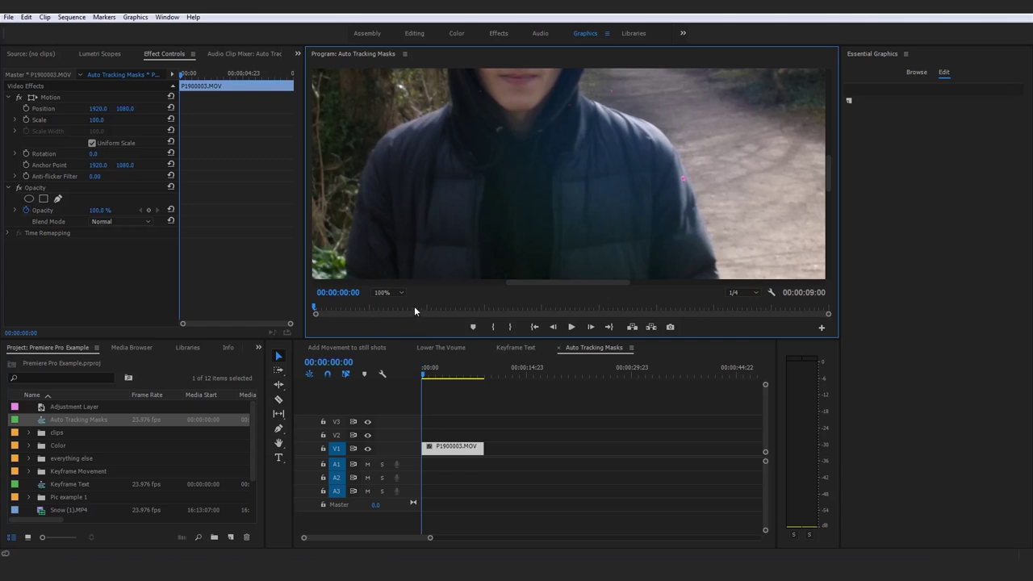
{"action": "left_click_drag", "start_coordinate": [465, 187], "coordinate": [506, 311]}
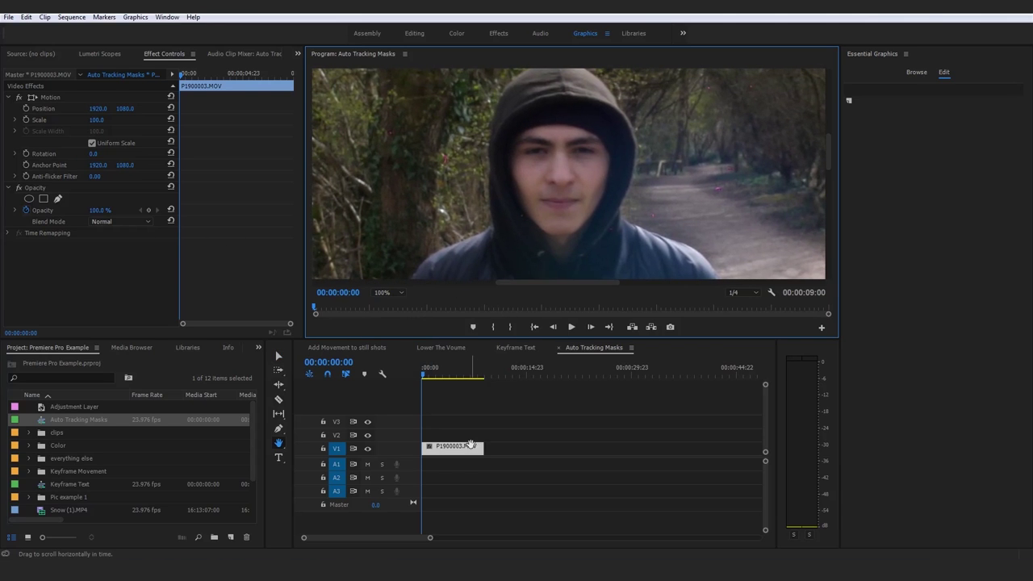
{"action": "left_click", "coordinate": [30, 187]}
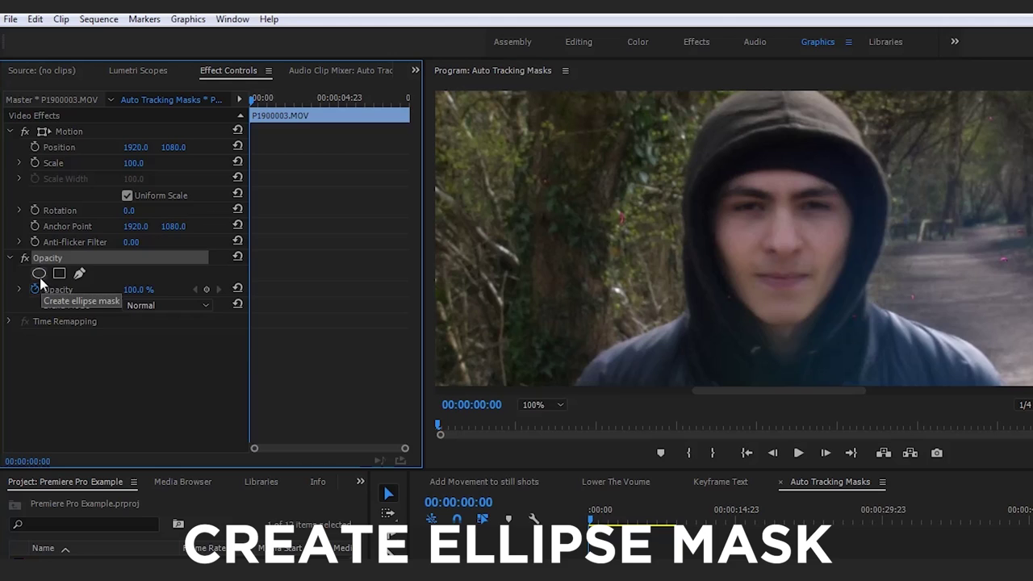
Step: Add an ellipse mask to the Opacity effect and set the preview zoom to 50%
{"action": "left_click", "coordinate": [39, 275]}
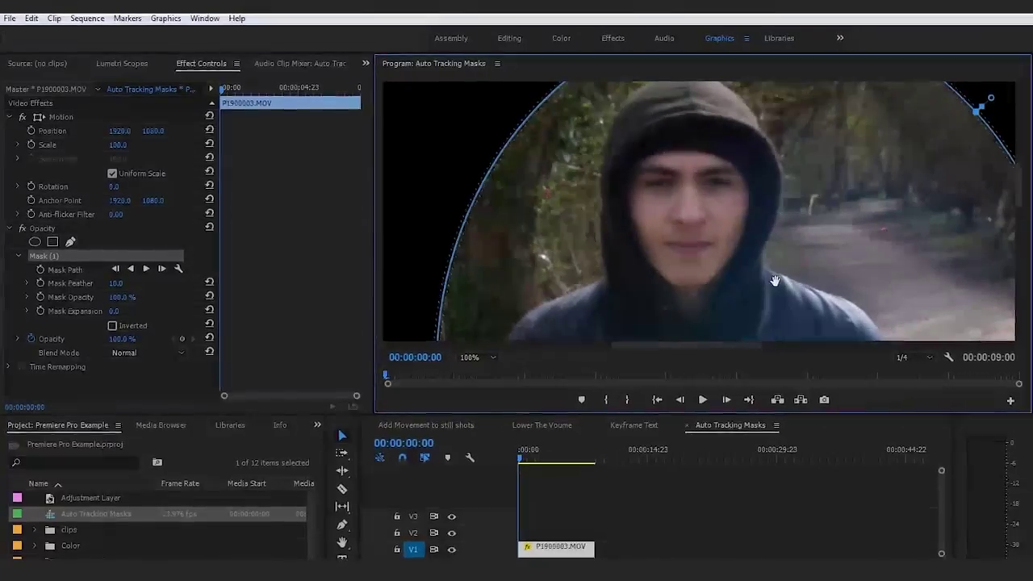
{"action": "left_click", "coordinate": [478, 357]}
{"action": "left_click", "coordinate": [506, 420]}
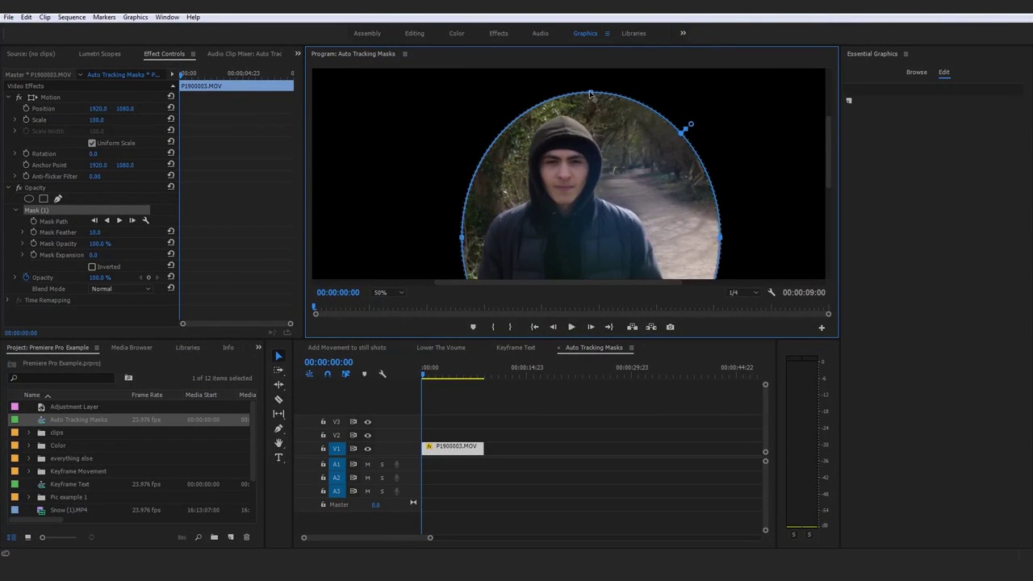
Step: Reshape the ellipse mask into a small circle over the man's face and check the result
{"action": "left_click_drag", "start_coordinate": [590, 94], "coordinate": [586, 178]}
{"action": "left_click_drag", "start_coordinate": [521, 269], "coordinate": [510, 176]}
{"action": "left_click_drag", "start_coordinate": [585, 136], "coordinate": [536, 134]}
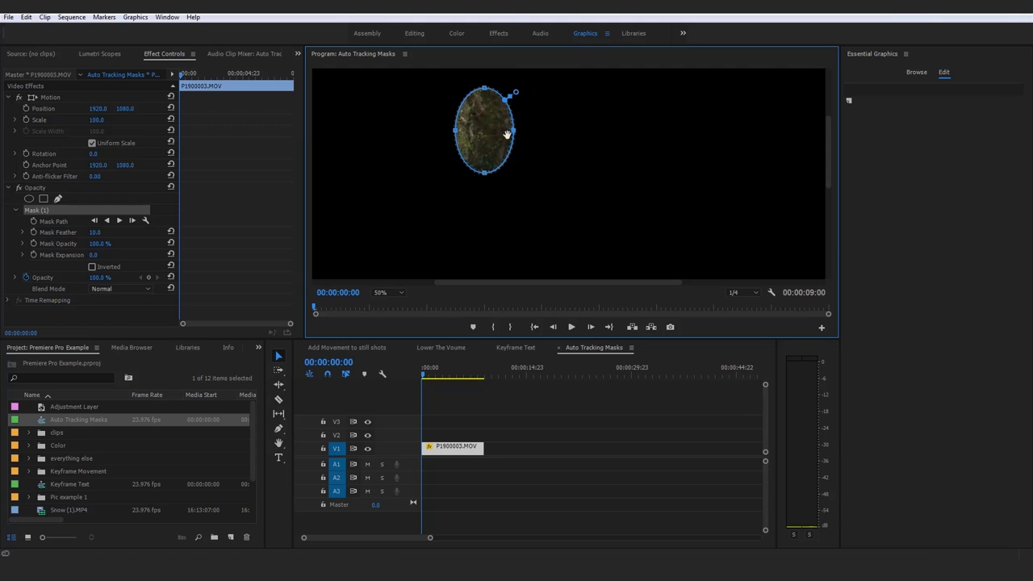
{"action": "left_click_drag", "start_coordinate": [488, 176], "coordinate": [555, 174]}
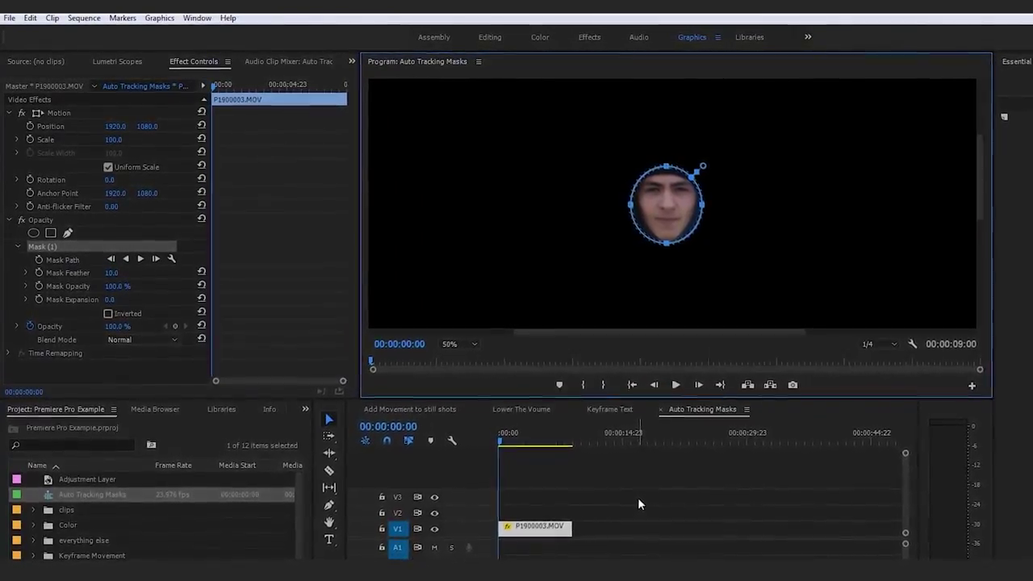
{"action": "left_click", "coordinate": [638, 501]}
Step: Set Mask Feather to 50 and Mask Expansion to -24, showing the mask outline
{"action": "left_click", "coordinate": [557, 526]}
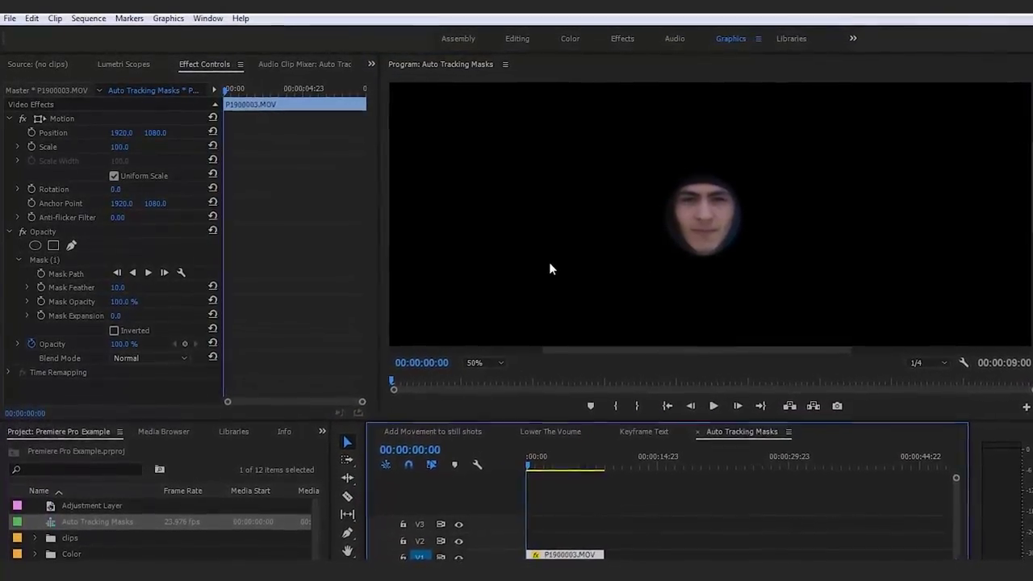
{"action": "left_click", "coordinate": [119, 288]}
{"action": "type", "text": "50"}
{"action": "key", "text": "Return"}
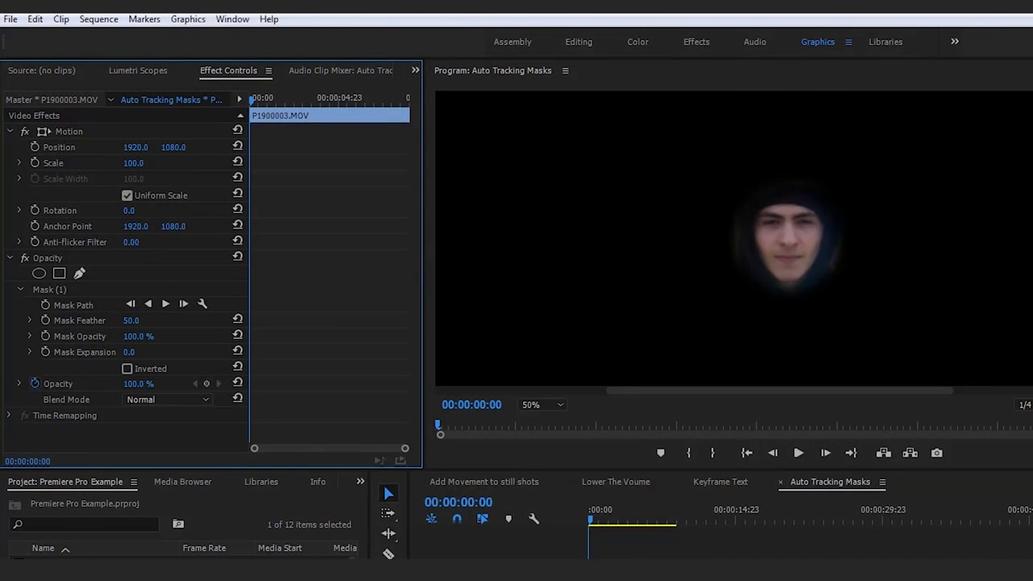
{"action": "left_click_drag", "start_coordinate": [128, 352], "coordinate": [124, 352]}
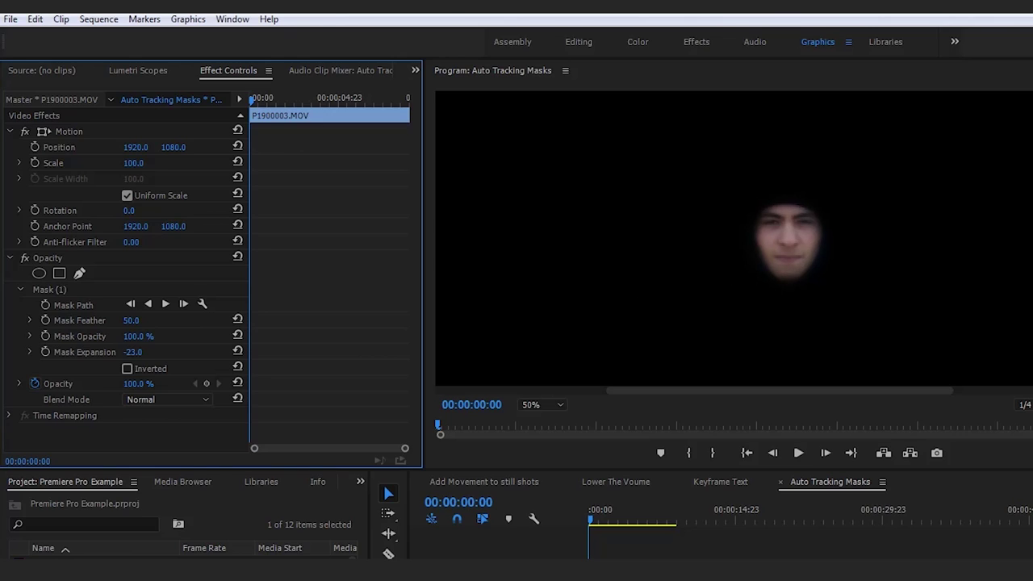
{"action": "left_click", "coordinate": [84, 321]}
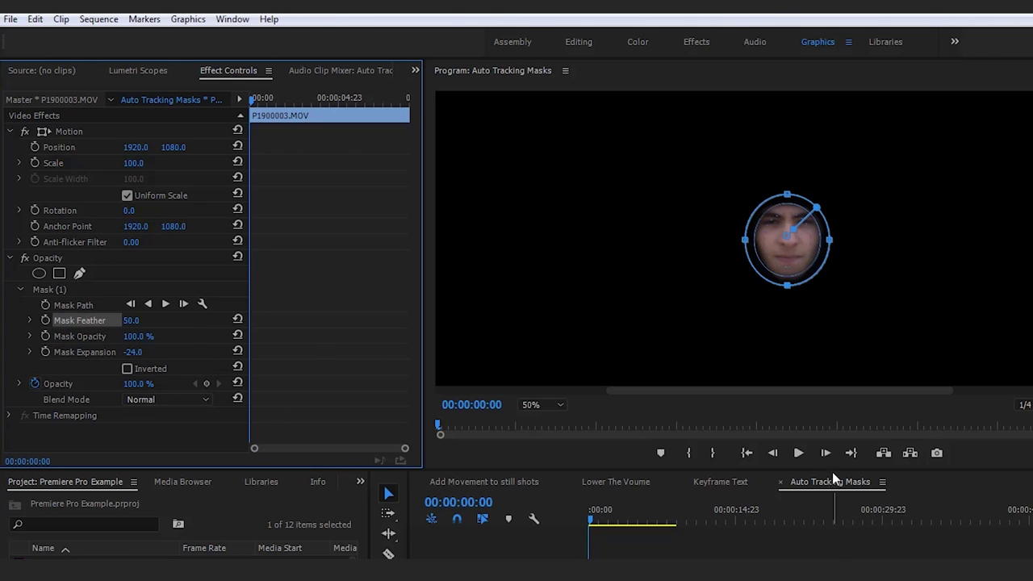
Step: Preview the softened mask with the program monitor zoom set back to Fit
{"action": "left_click", "coordinate": [822, 555]}
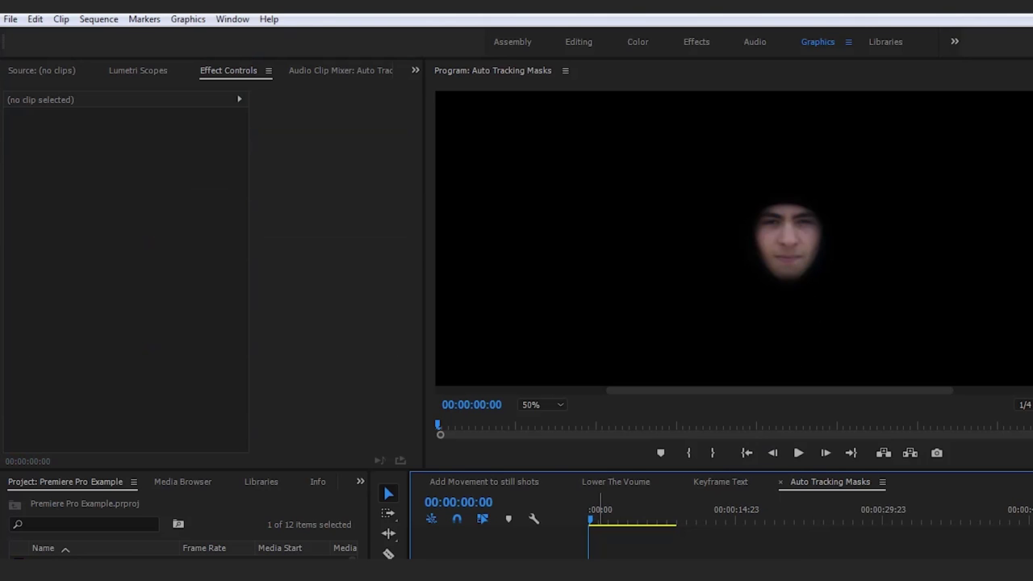
{"action": "left_click", "coordinate": [542, 405]}
{"action": "left_click", "coordinate": [548, 422]}
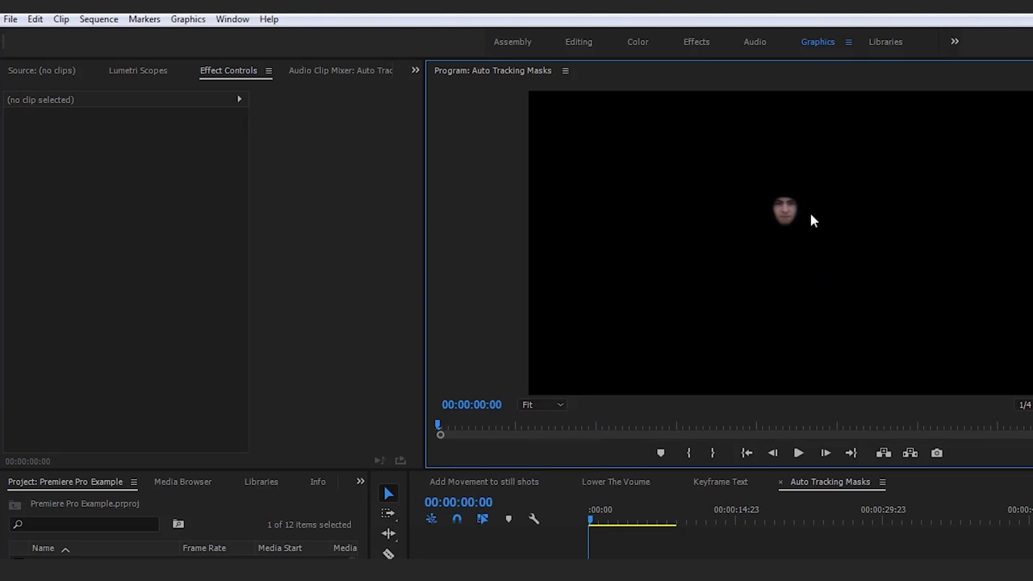
{"action": "left_click", "coordinate": [662, 569]}
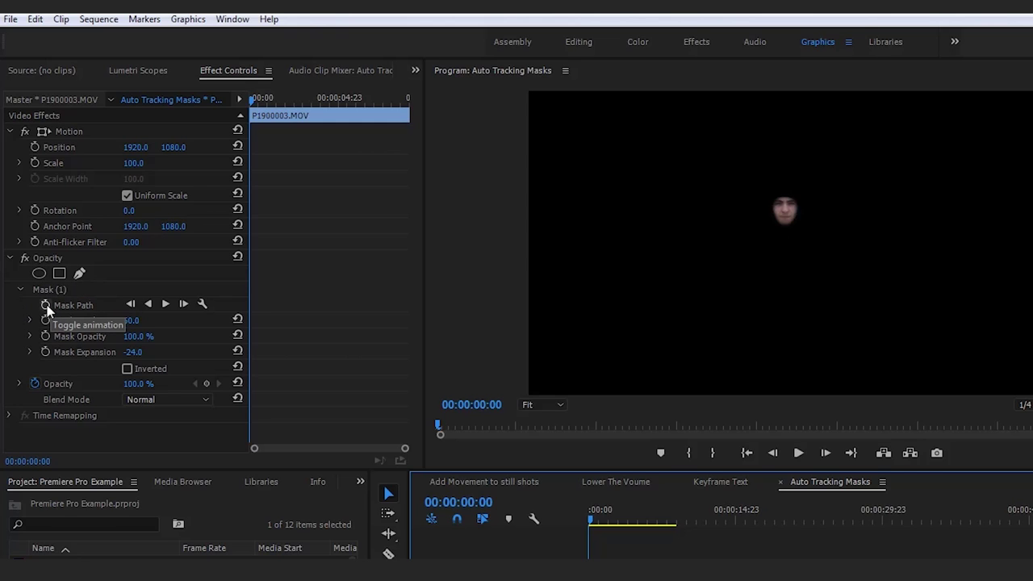
Step: Enable Mask Path keyframing and start tracking the face mask forward
{"action": "left_click", "coordinate": [45, 306]}
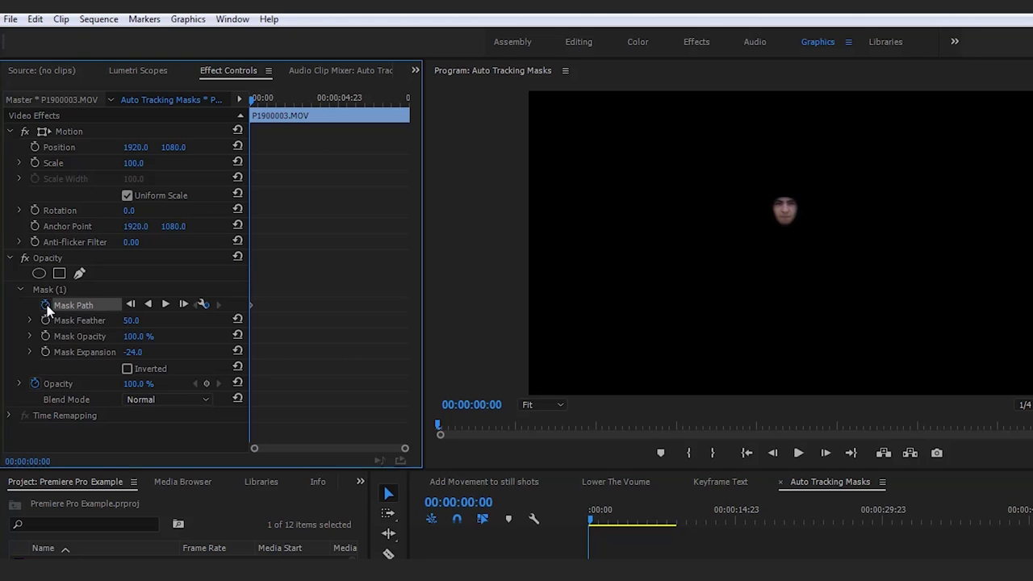
{"action": "left_click", "coordinate": [167, 305]}
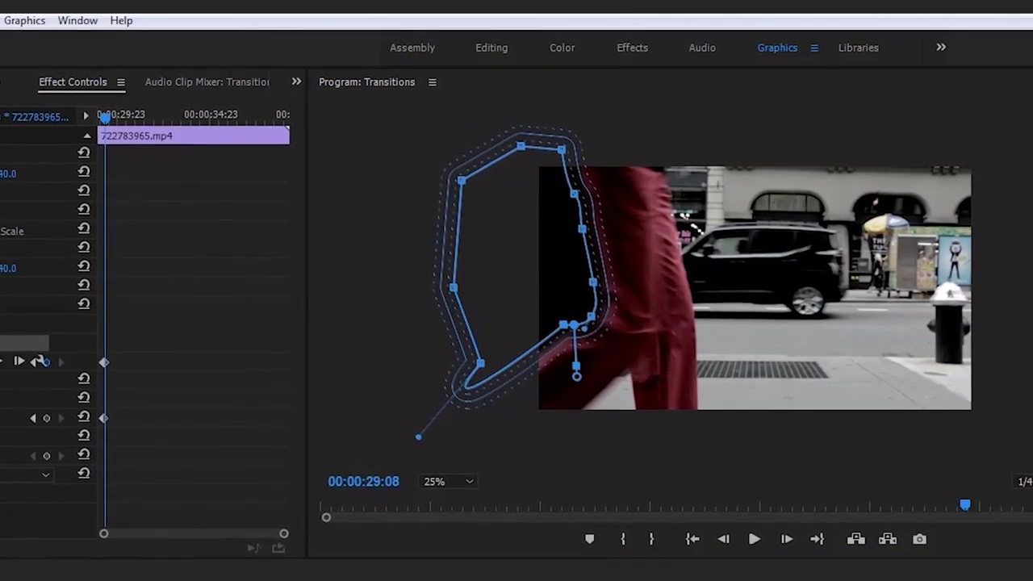
{"action": "key", "text": "ctrl+shift+a"}
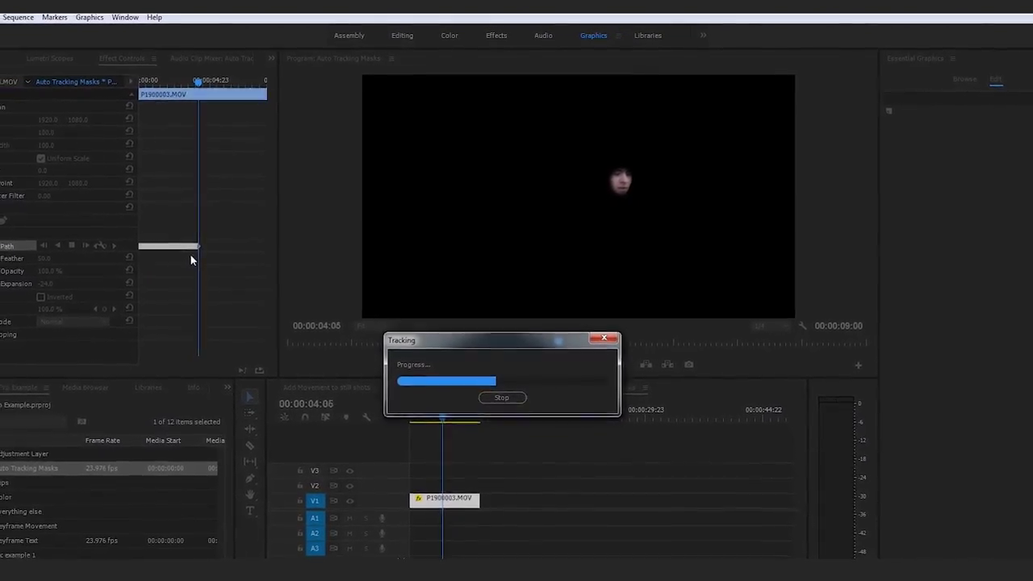
Step: Stop tracking at 00:00:04:07 and zoom the Effect Controls timeline to inspect Mask Path keyframes
{"action": "left_click", "coordinate": [503, 374]}
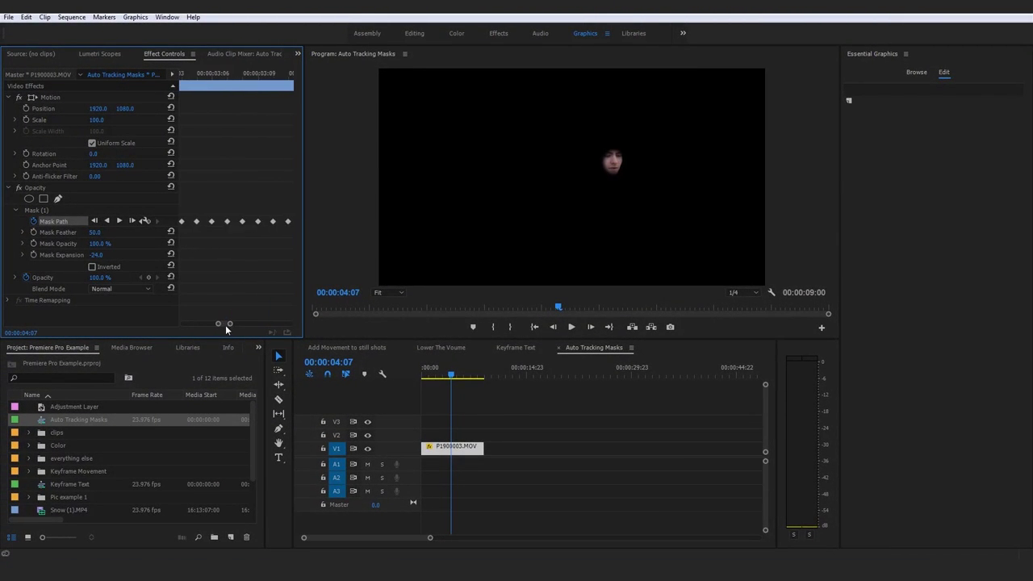
{"action": "left_click_drag", "start_coordinate": [206, 326], "coordinate": [282, 322]}
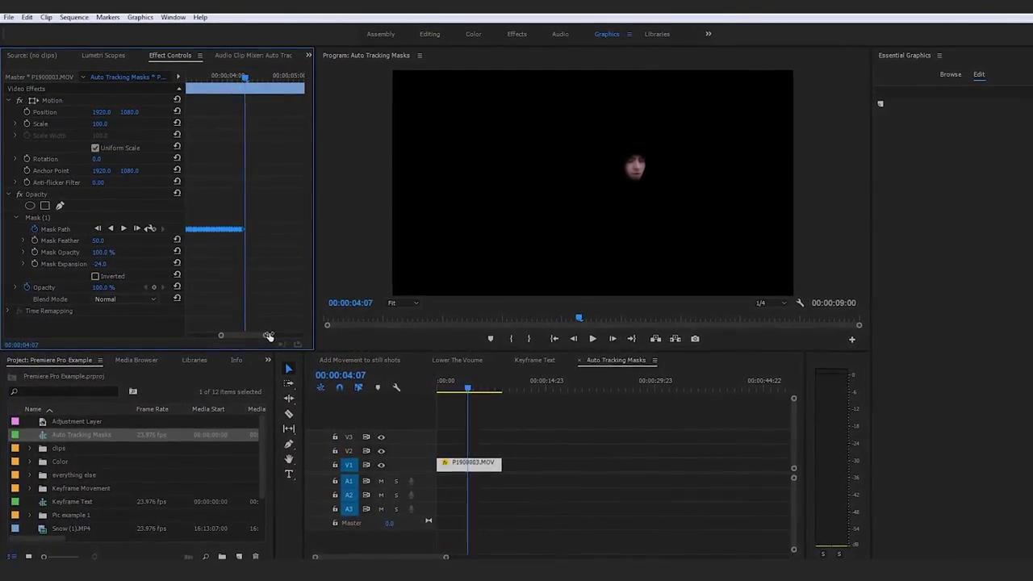
{"action": "left_click_drag", "start_coordinate": [299, 332], "coordinate": [261, 342]}
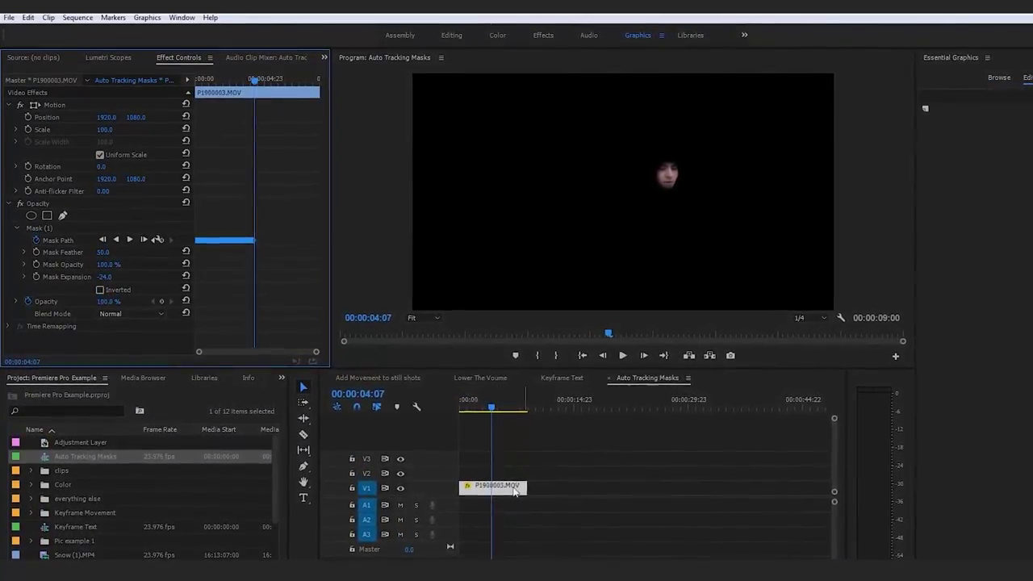
{"action": "left_click", "coordinate": [539, 457]}
{"action": "left_click", "coordinate": [499, 491]}
{"action": "key", "text": "Home"}
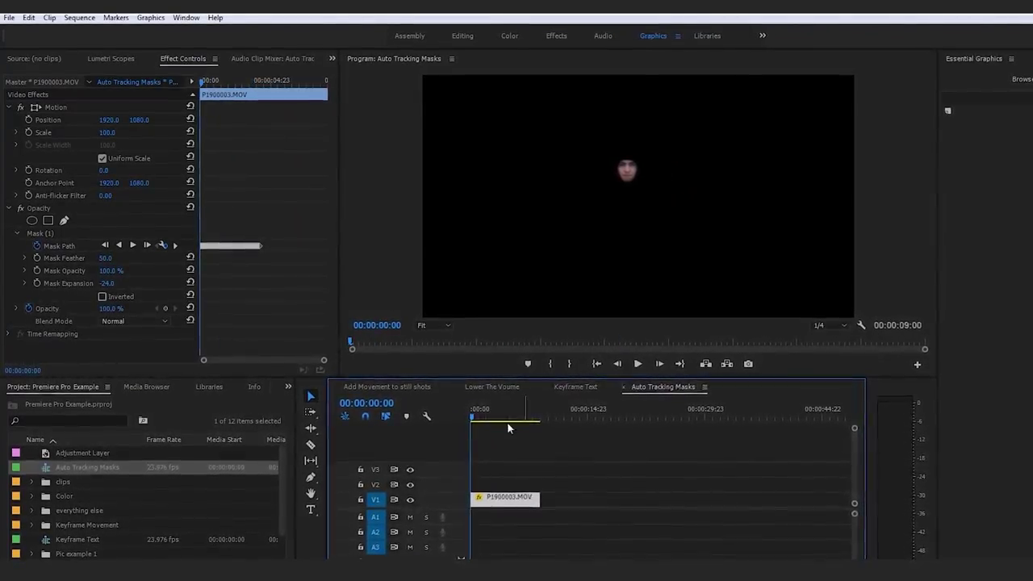
{"action": "key", "text": "space"}
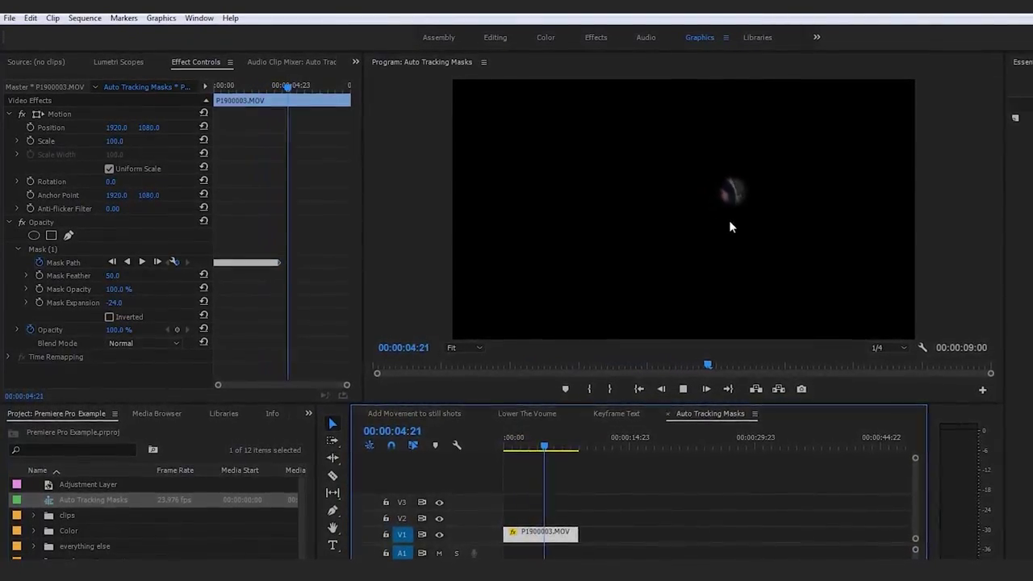
{"action": "key", "text": "space"}
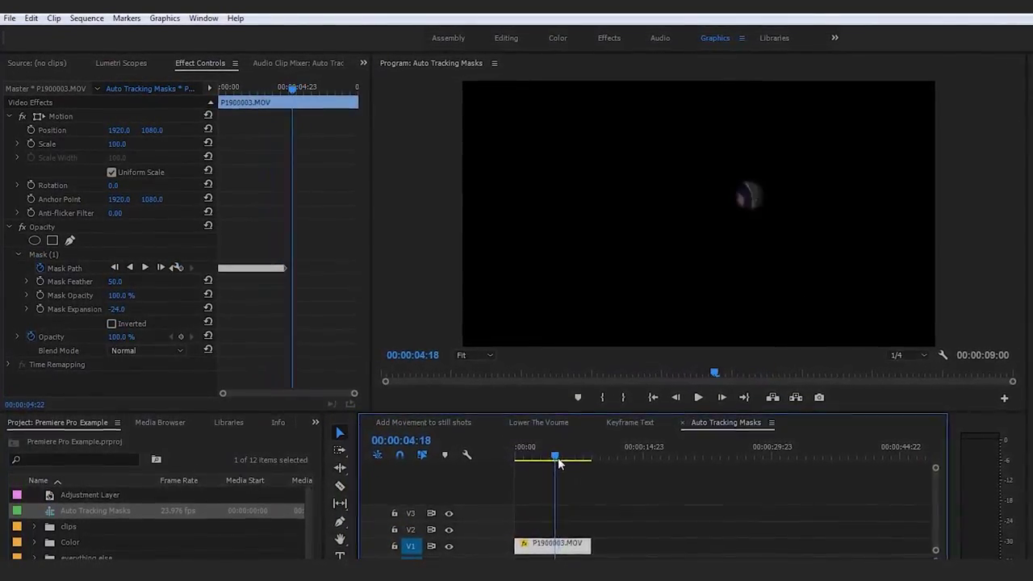
{"action": "left_click_drag", "start_coordinate": [604, 464], "coordinate": [463, 466]}
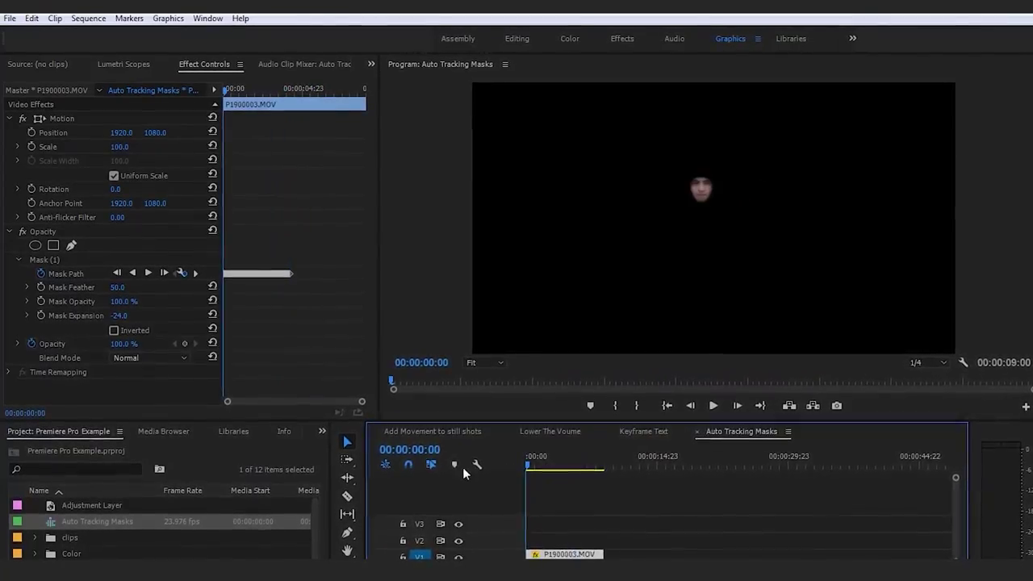
{"action": "key", "text": "space"}
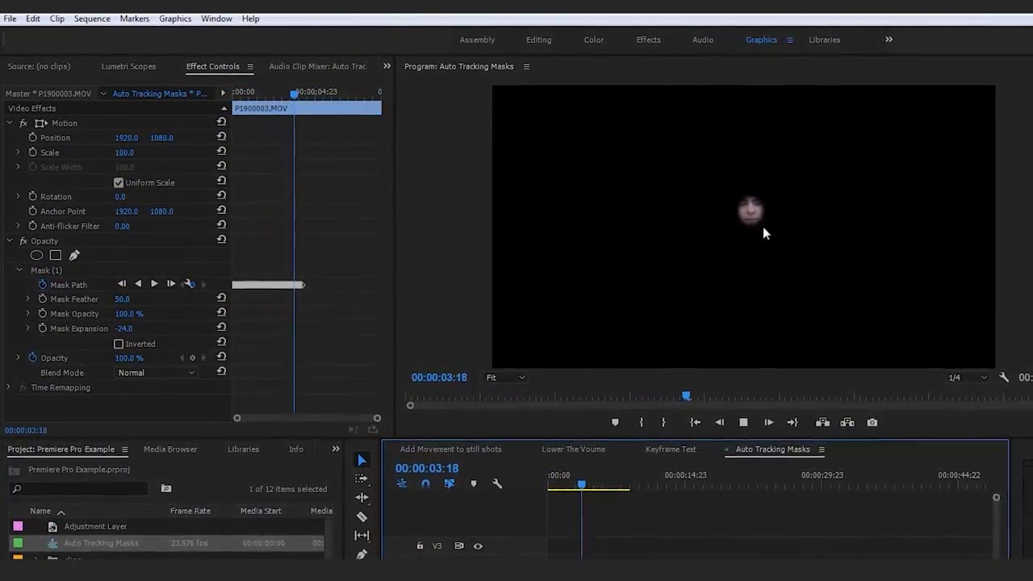
{"action": "left_click", "coordinate": [556, 490]}
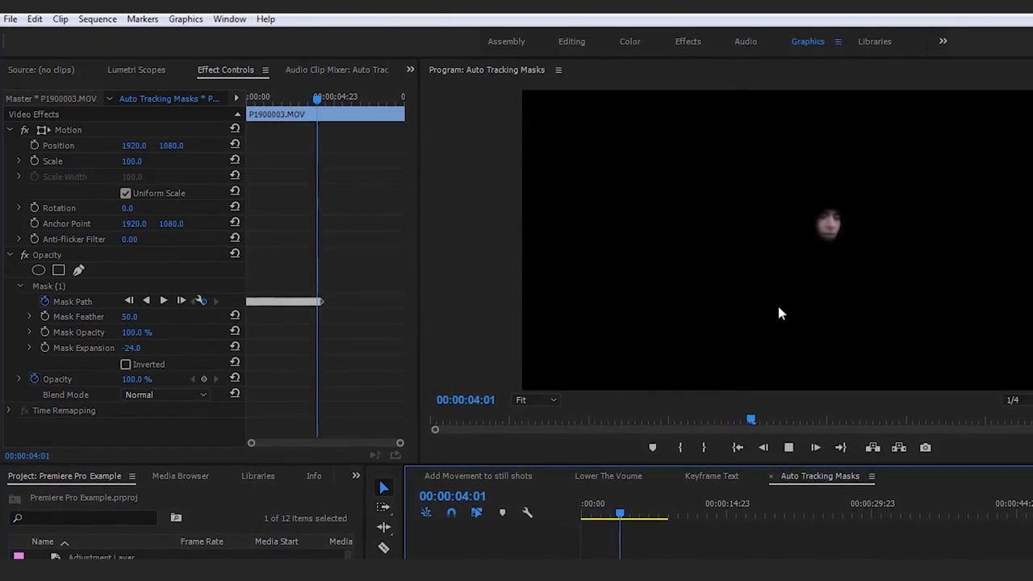
{"action": "key", "text": "Home"}
{"action": "key", "text": "space"}
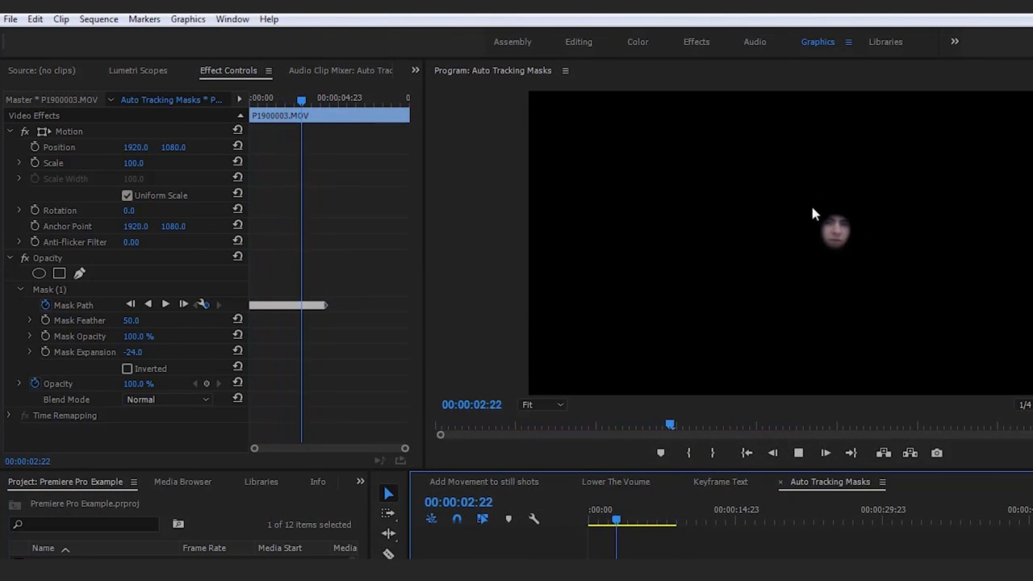
{"action": "key", "text": "Home"}
{"action": "key", "text": "space"}
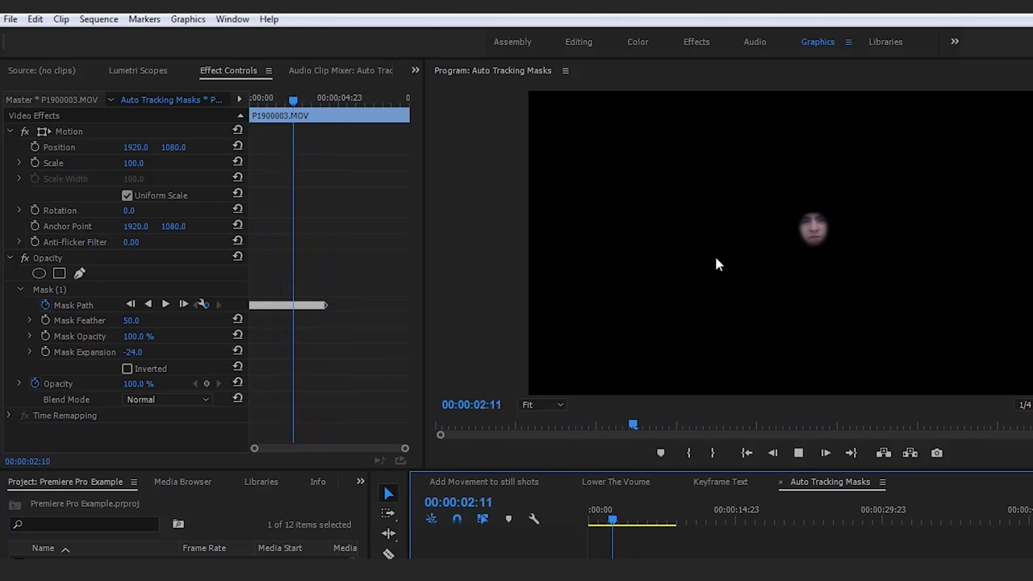
{"action": "key", "text": "space"}
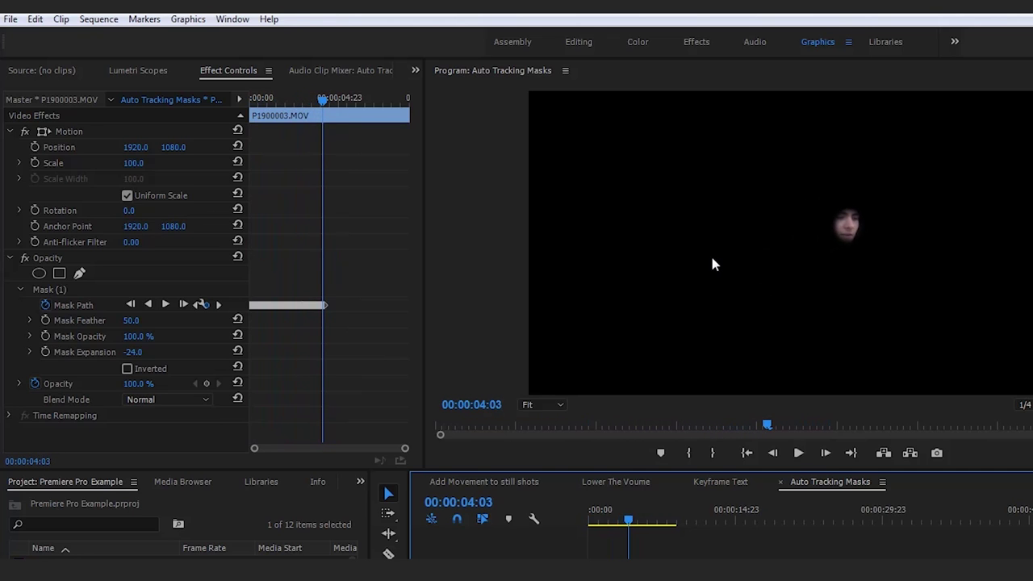
{"action": "left_click_drag", "start_coordinate": [323, 97], "coordinate": [136, 96]}
{"action": "key", "text": "space"}
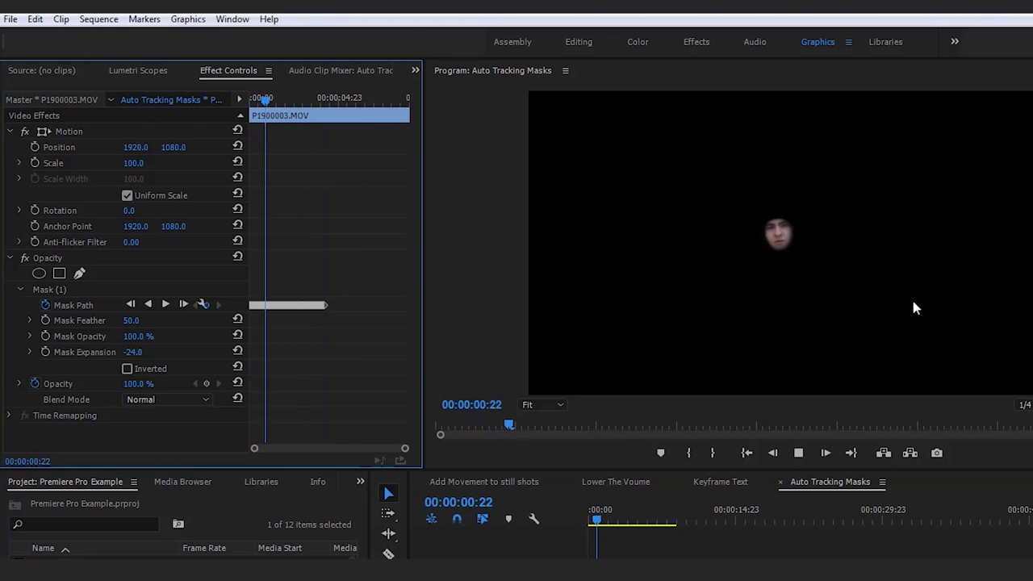